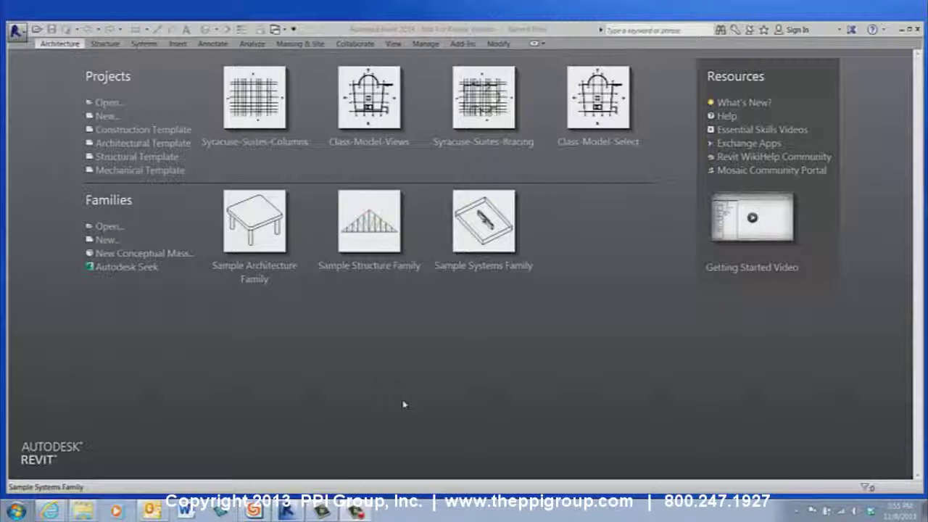
Switch to the Autodesk website in Internet Explorer and view the DWF viewer's Autodesk Design Review page.
{"action": "mouse_move", "coordinate": [49, 510]}
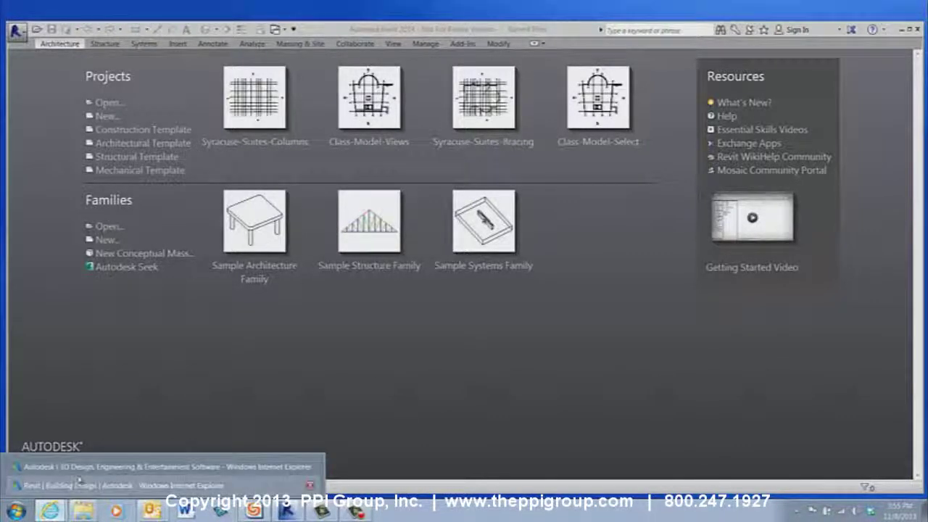
{"action": "left_click", "coordinate": [83, 473]}
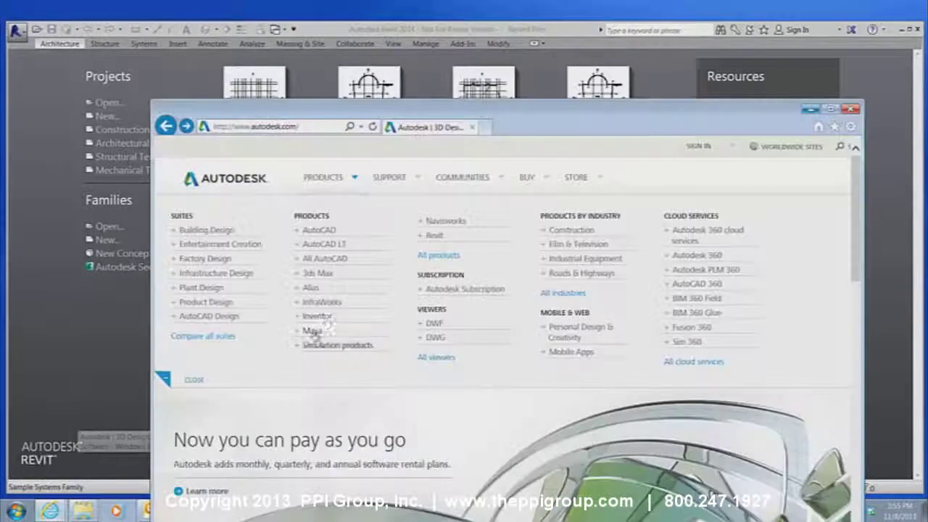
{"action": "left_click", "coordinate": [435, 323]}
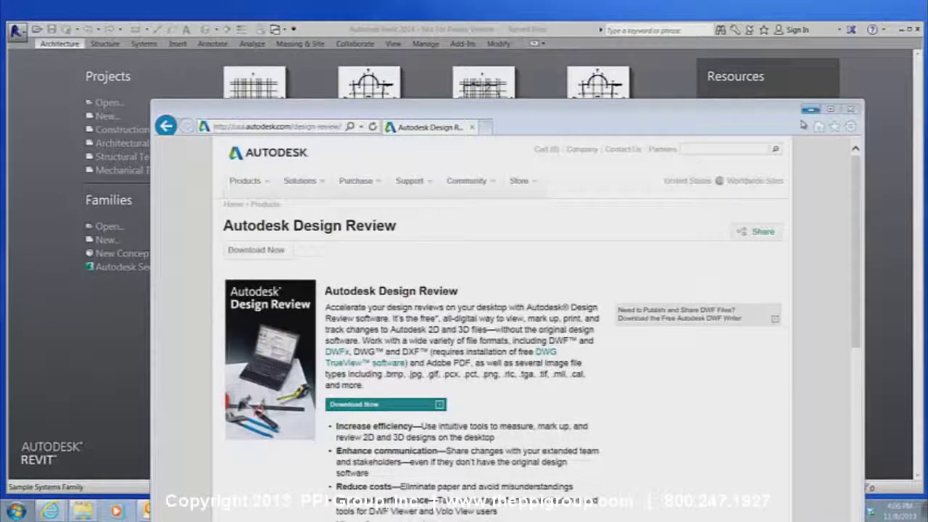
{"action": "left_click", "coordinate": [812, 109]}
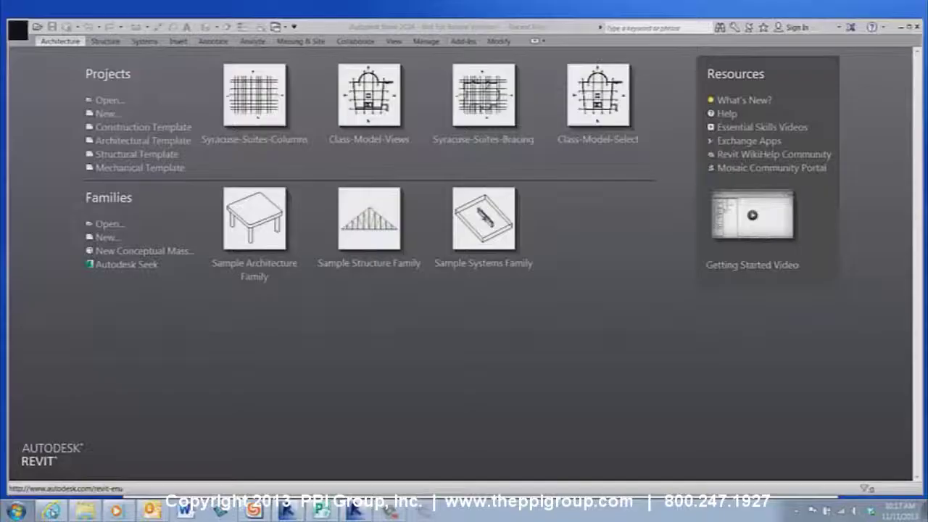
Return to the Autodesk website and examine the Revit free trial page, including its Revit 2014 download section.
{"action": "left_click", "coordinate": [50, 511]}
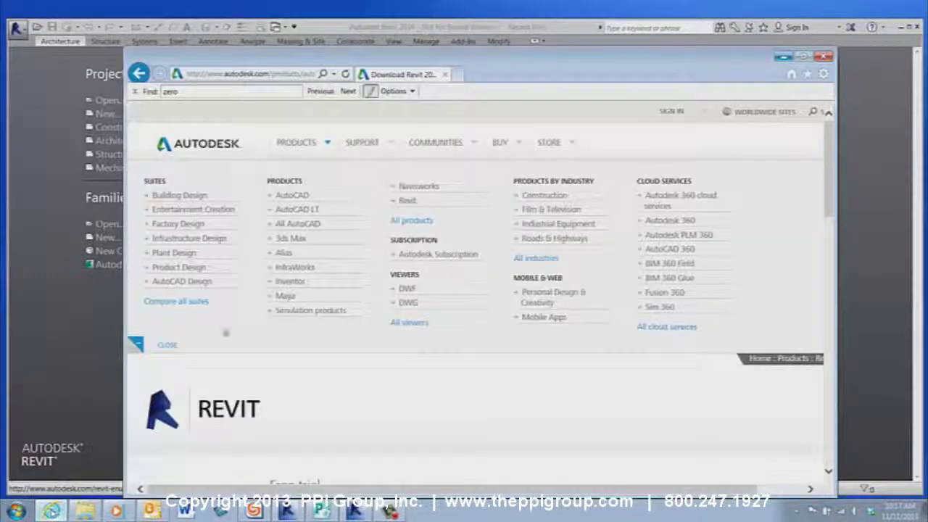
{"action": "left_click", "coordinate": [406, 202]}
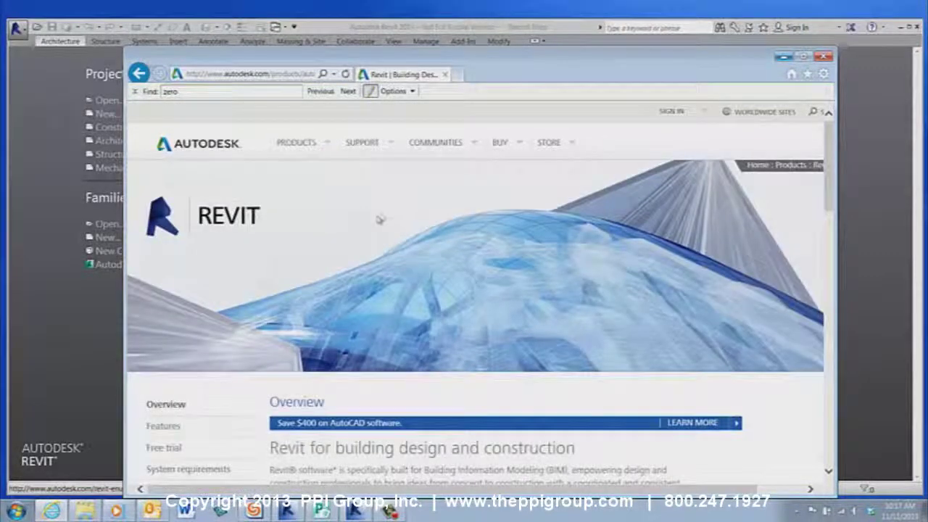
{"action": "scroll", "coordinate": [378, 219], "scroll_direction": "down", "scroll_amount": 3}
{"action": "left_click", "coordinate": [164, 223]}
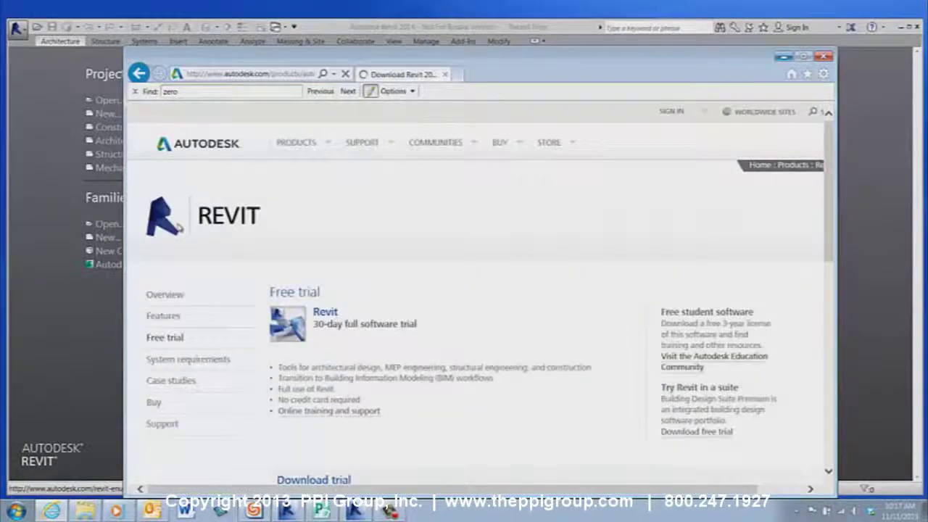
{"action": "scroll", "coordinate": [259, 254], "scroll_direction": "down", "scroll_amount": 4}
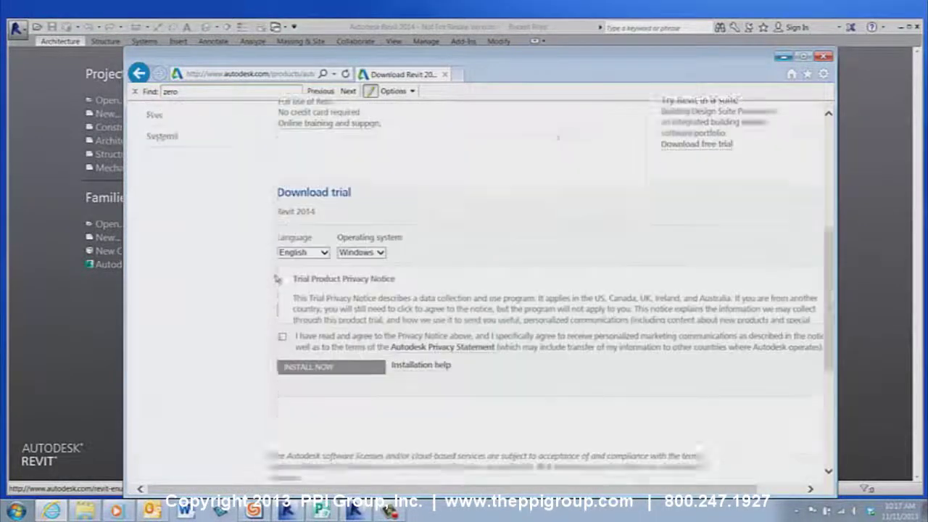
{"action": "scroll", "coordinate": [276, 278], "scroll_direction": "down", "scroll_amount": 2}
{"action": "scroll", "coordinate": [283, 269], "scroll_direction": "up", "scroll_amount": 3}
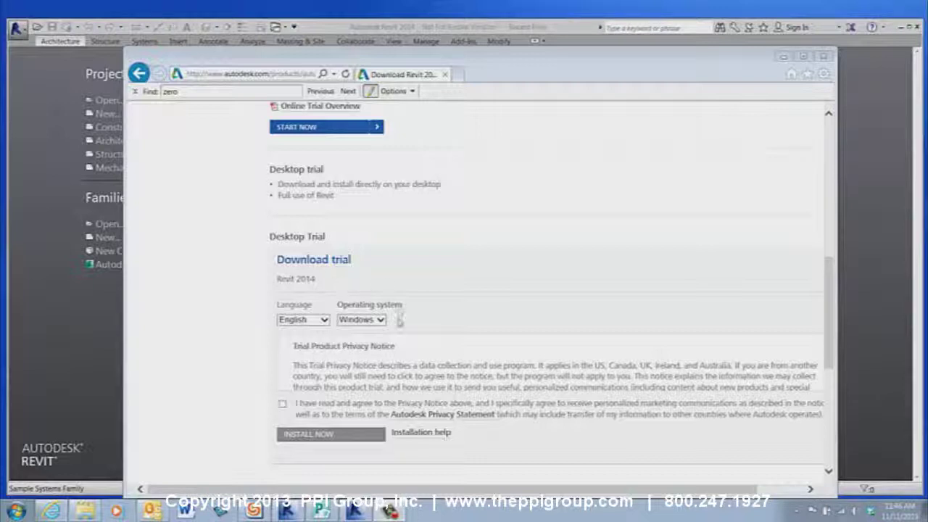
Switch to the Autodesk Revit 2014 installer and choose to try the product for 30 days.
{"action": "left_click", "coordinate": [353, 512]}
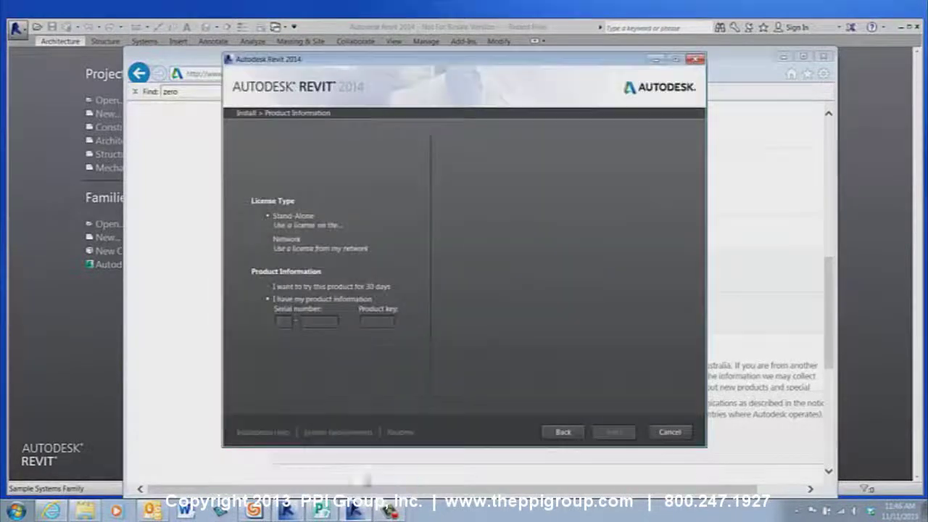
{"action": "left_click", "coordinate": [268, 287]}
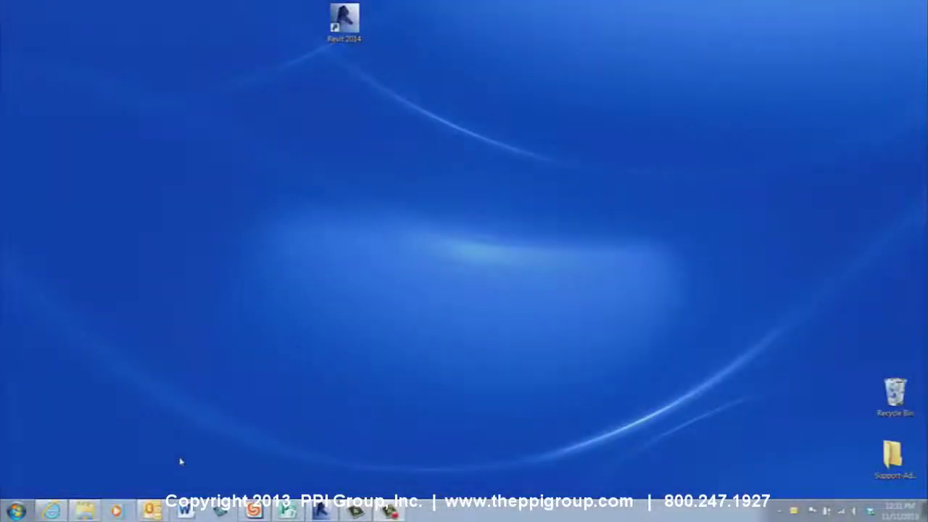
Create a desktop shortcut to Revit Viewer 2014 from the Revit 2014 folder of the installed Autodesk programs.
{"action": "left_click", "coordinate": [16, 511]}
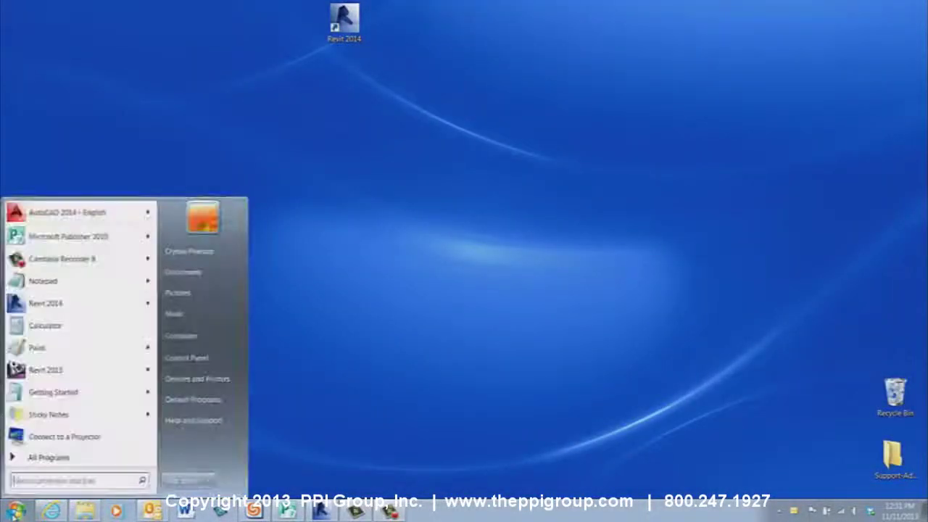
{"action": "left_click", "coordinate": [36, 457]}
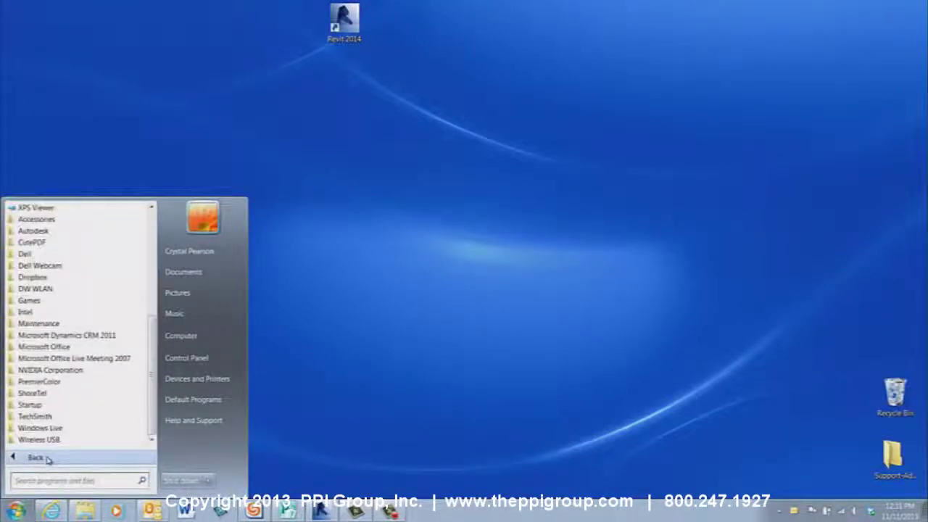
{"action": "left_click", "coordinate": [85, 231]}
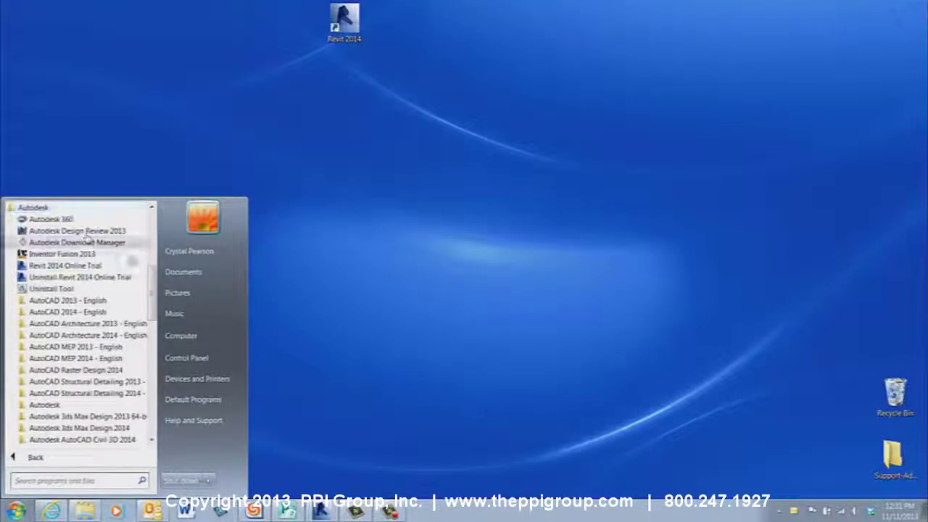
{"action": "scroll", "coordinate": [108, 326], "scroll_direction": "down", "scroll_amount": 10}
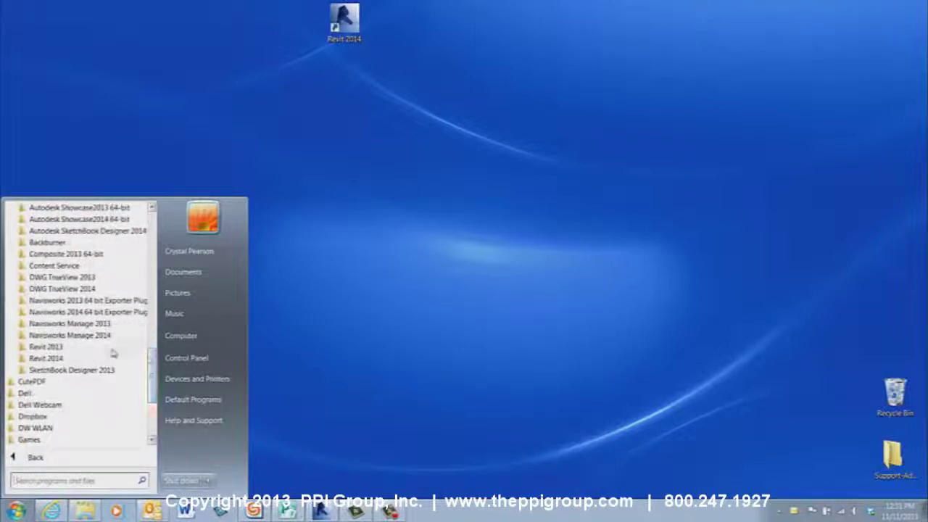
{"action": "left_click", "coordinate": [86, 359]}
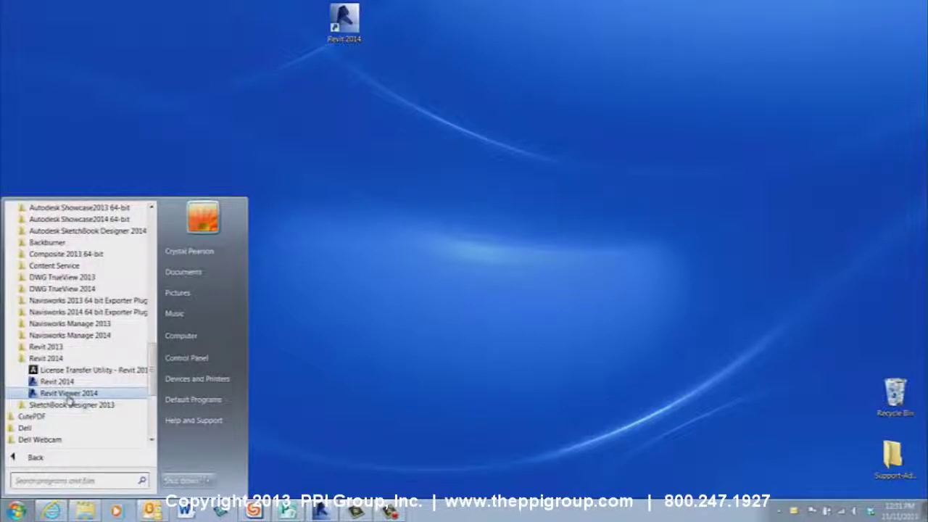
{"action": "left_click_drag", "start_coordinate": [68, 397], "coordinate": [458, 56]}
{"action": "right_click_drag", "start_coordinate": [459, 56], "coordinate": [459, 58]}
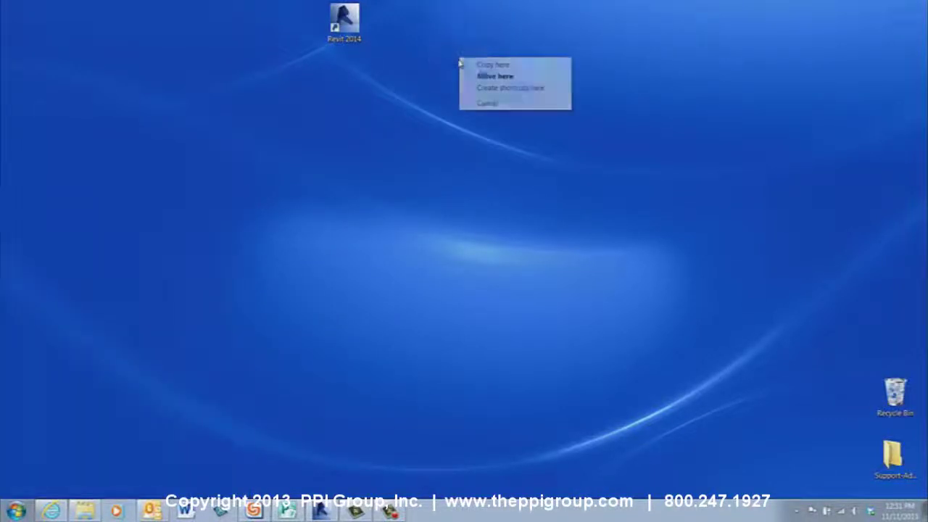
{"action": "left_click", "coordinate": [485, 88]}
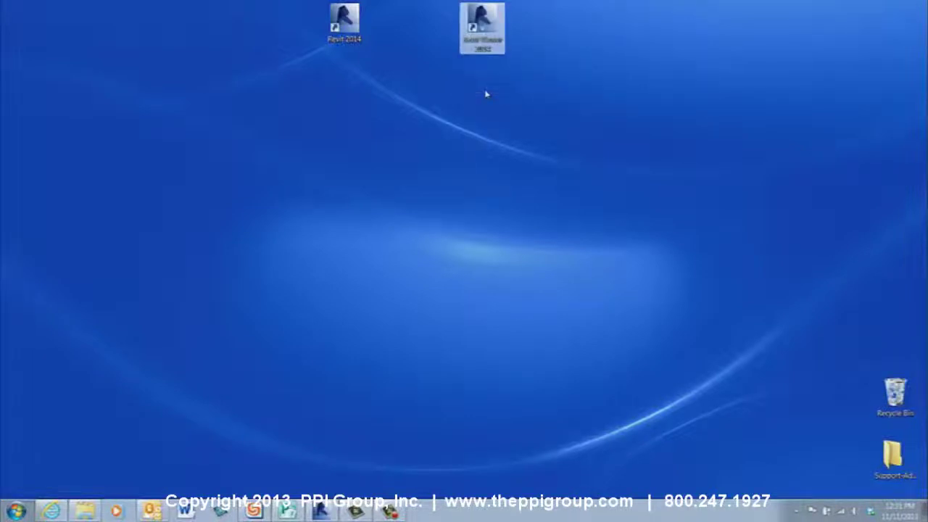
Delete the Revit 2014 shortcut from the desktop.
{"action": "left_click", "coordinate": [352, 19]}
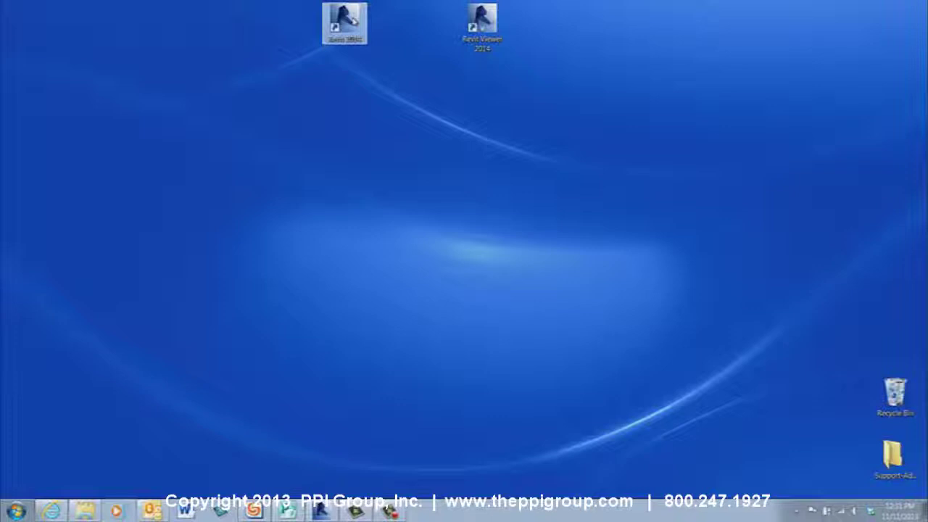
{"action": "key", "text": "Delete"}
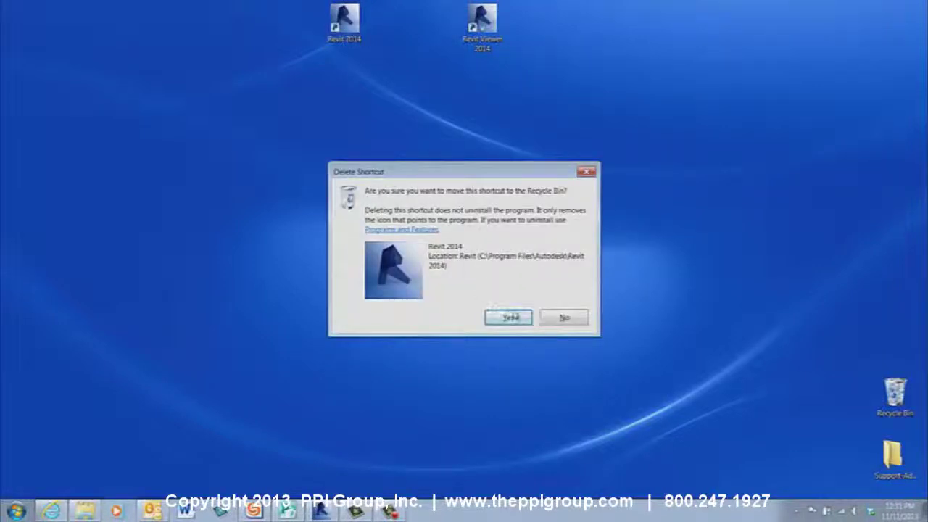
{"action": "left_click", "coordinate": [508, 318]}
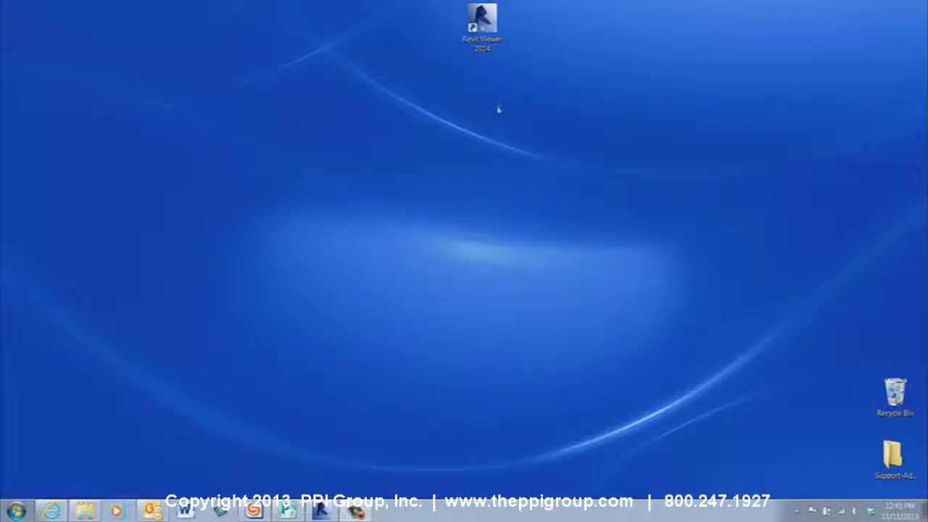
Launch Revit Viewer 2014 from the desktop and open the recent Class-Model-Views project.
{"action": "double_click", "coordinate": [495, 40]}
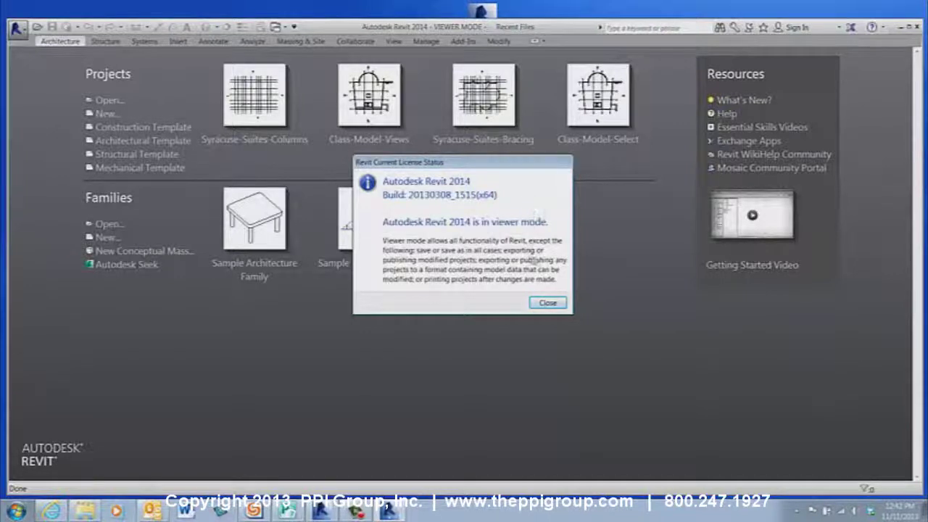
{"action": "left_click", "coordinate": [549, 302]}
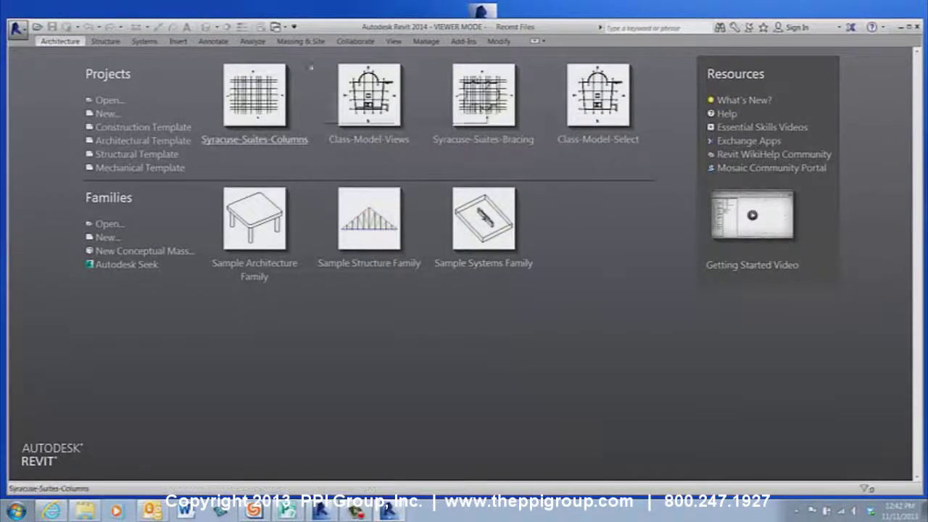
{"action": "left_click", "coordinate": [619, 104]}
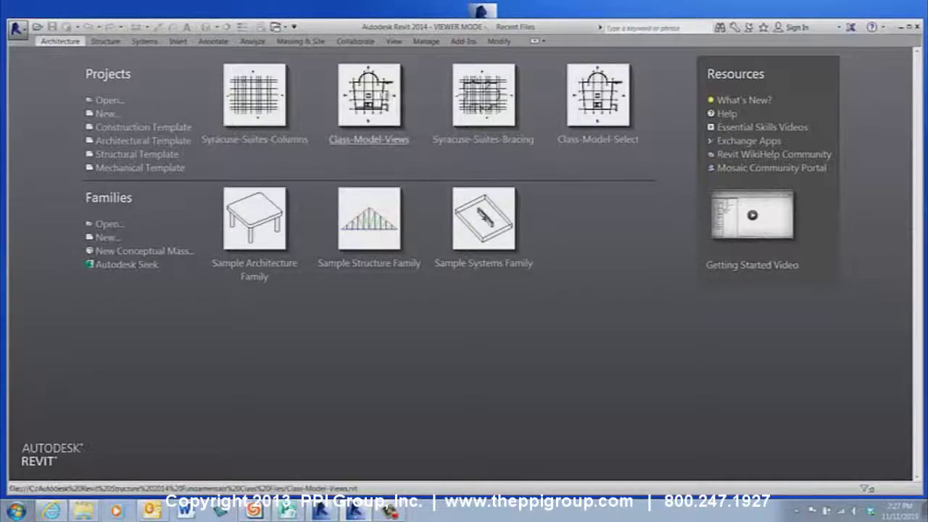
{"action": "left_click", "coordinate": [374, 108]}
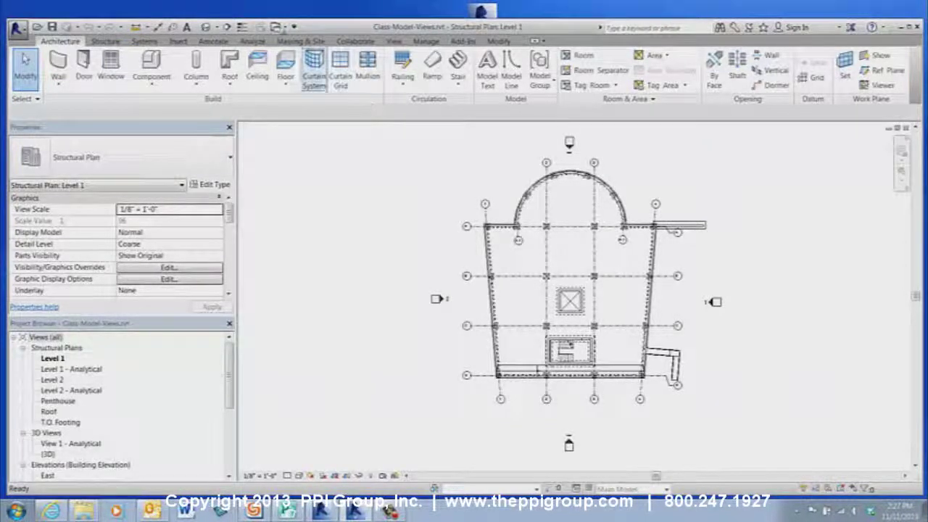
Open the print settings for the Level 1 structural plan.
{"action": "left_click", "coordinate": [16, 29]}
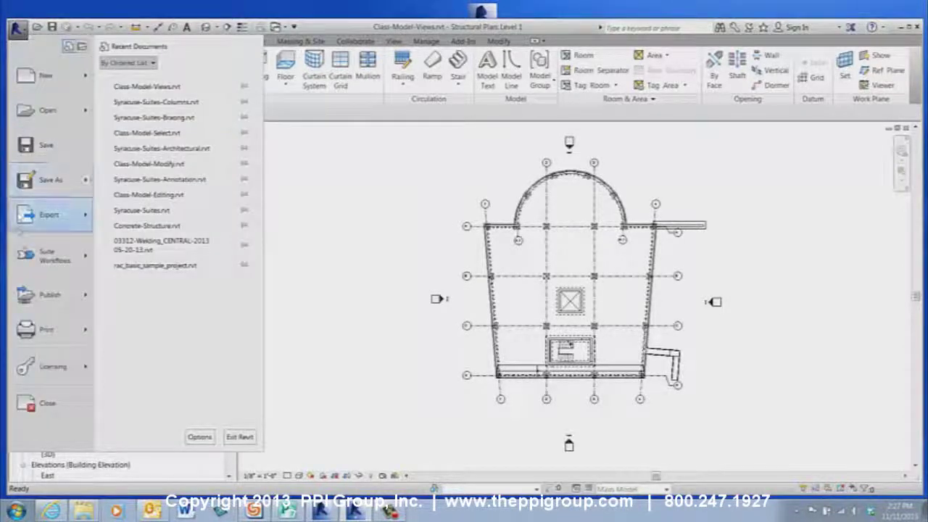
{"action": "mouse_move", "coordinate": [68, 330]}
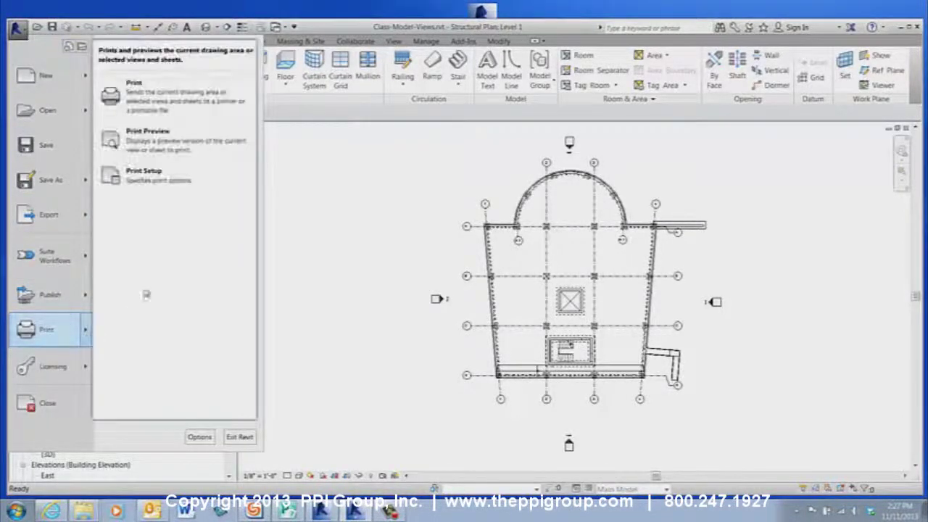
{"action": "left_click", "coordinate": [221, 89]}
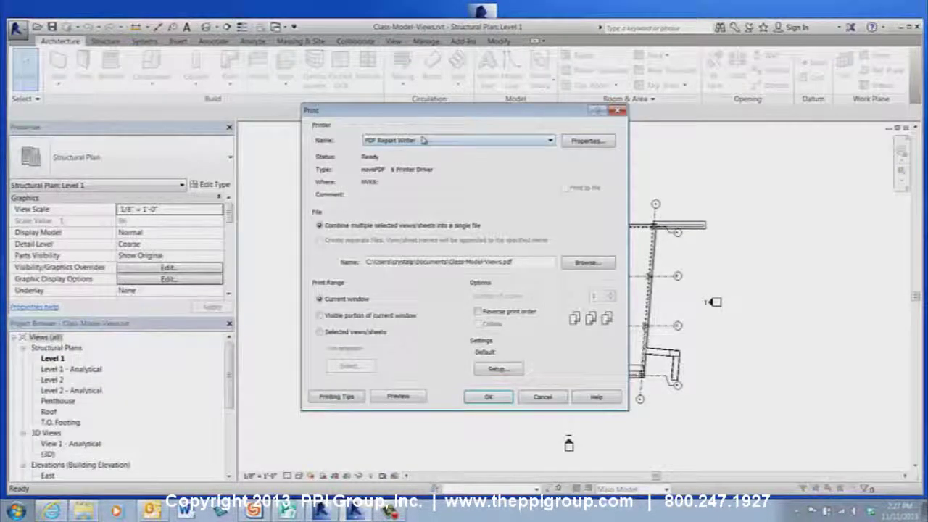
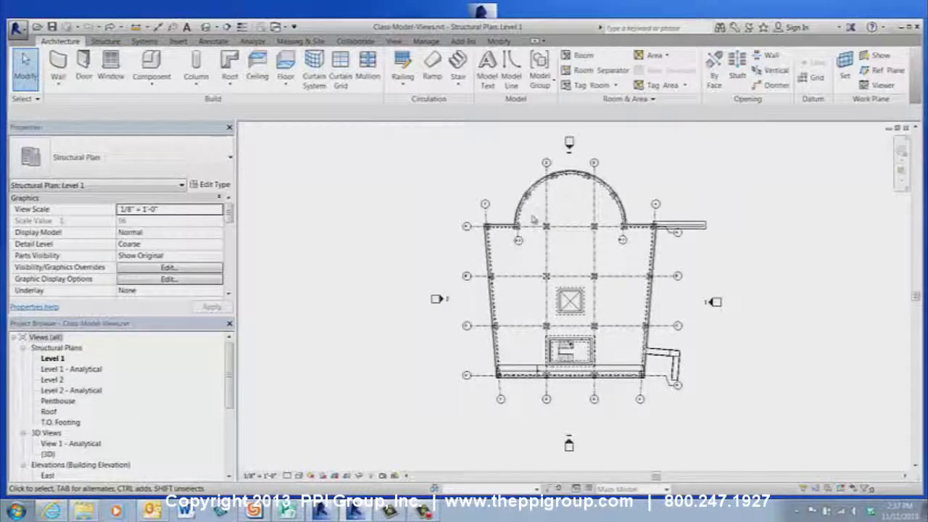
Delete the column at the grid intersection just inside the left end of the curved wall on the Level 1 plan.
{"action": "left_click_drag", "start_coordinate": [530, 211], "coordinate": [570, 242]}
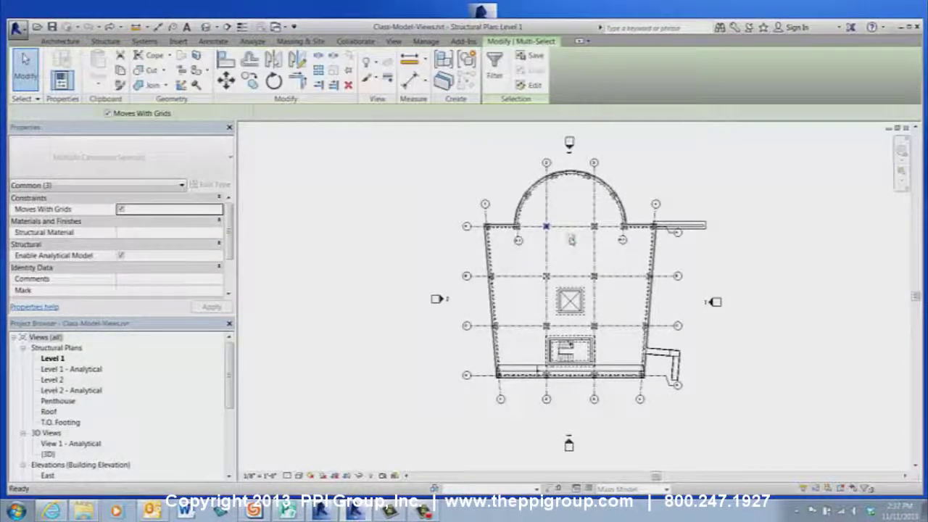
{"action": "key", "text": "Escape"}
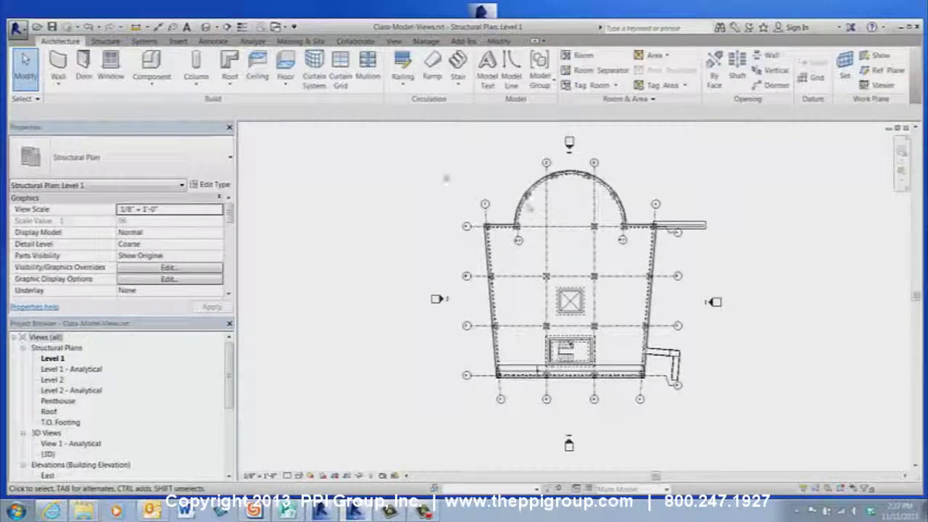
Try to print the modified Level 1 plan and dismiss the resulting notices.
{"action": "left_click", "coordinate": [19, 31]}
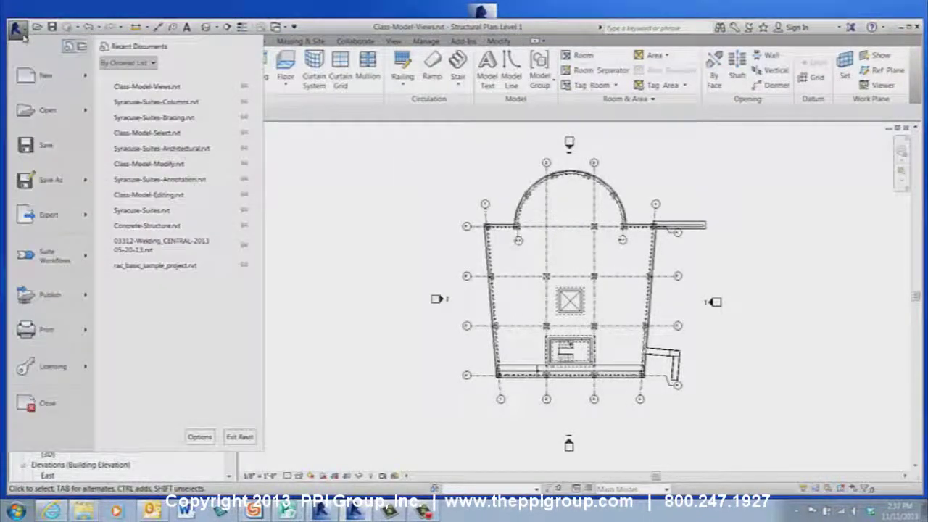
{"action": "left_click", "coordinate": [62, 335]}
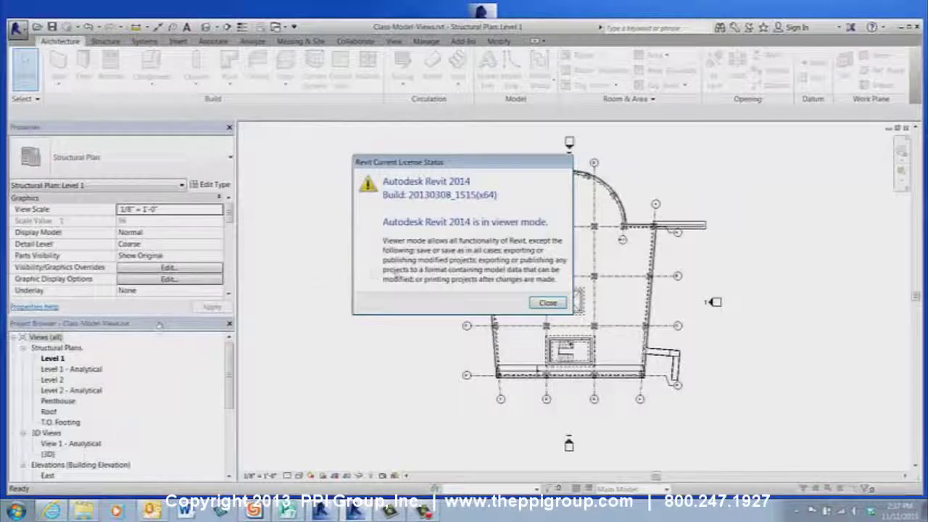
{"action": "left_click", "coordinate": [547, 302]}
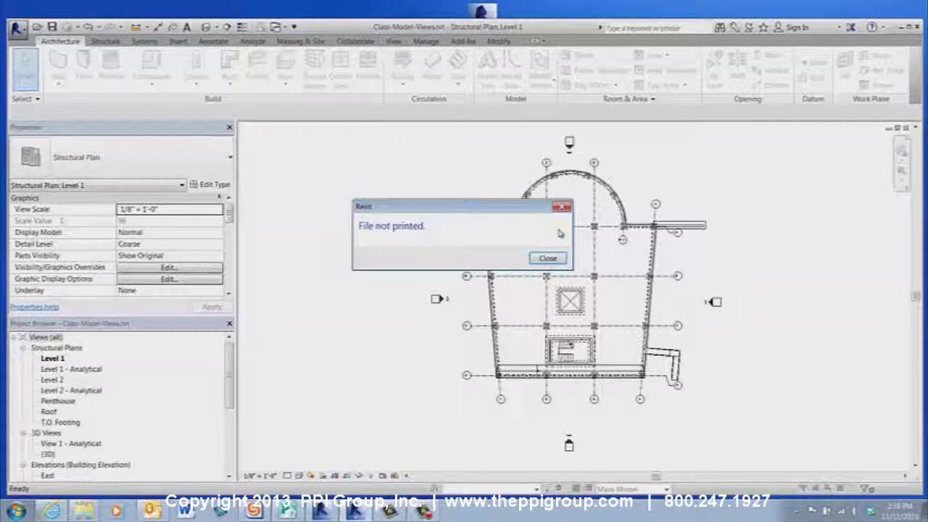
{"action": "left_click", "coordinate": [549, 258]}
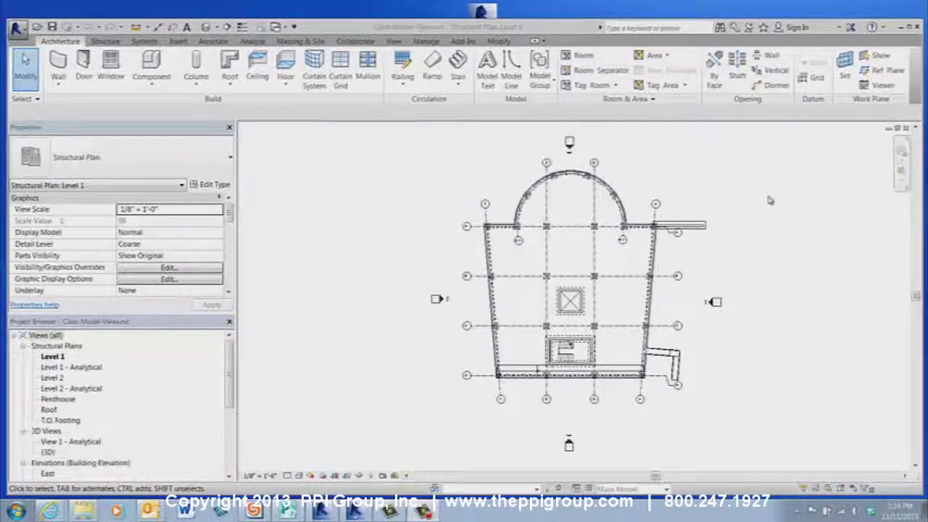
Export only the current Level 1 structural plan view to DWF.
{"action": "left_click", "coordinate": [18, 29]}
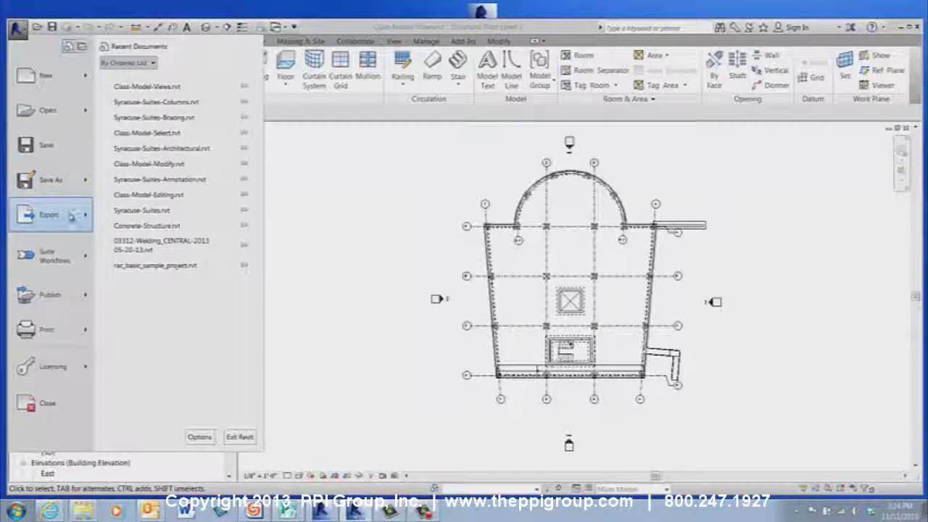
{"action": "mouse_move", "coordinate": [72, 215]}
{"action": "left_click", "coordinate": [192, 110]}
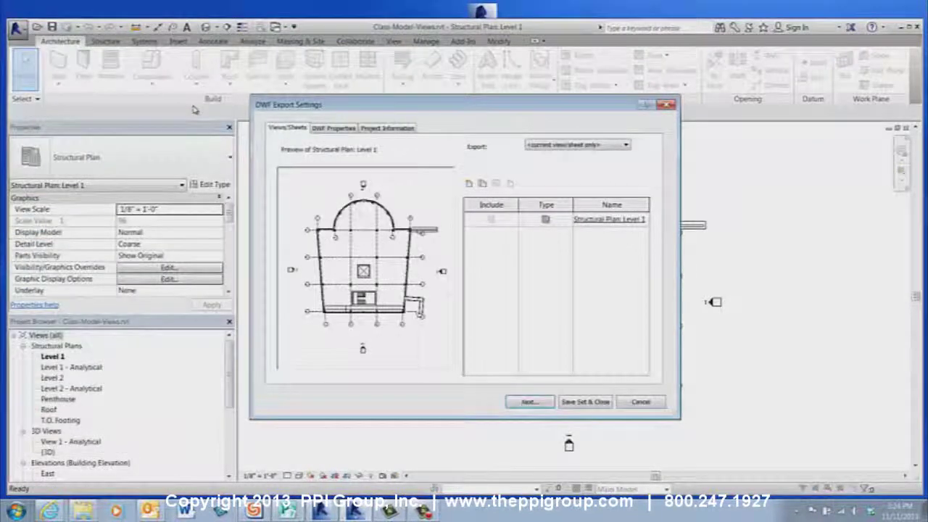
{"action": "left_click", "coordinate": [542, 403]}
{"action": "left_click", "coordinate": [585, 401]}
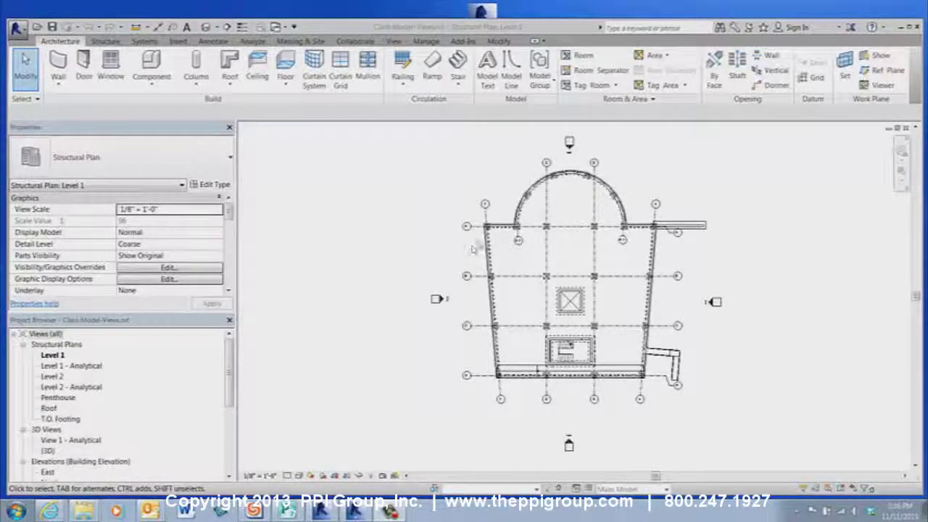
Bring up the worksharing and coordination tools, including Interference Check.
{"action": "left_click", "coordinate": [366, 42]}
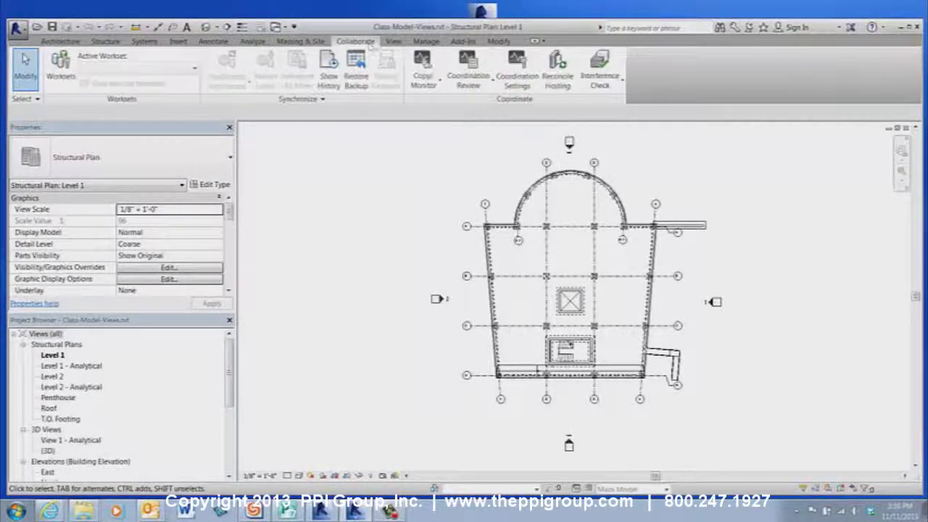
{"action": "left_click", "coordinate": [600, 72]}
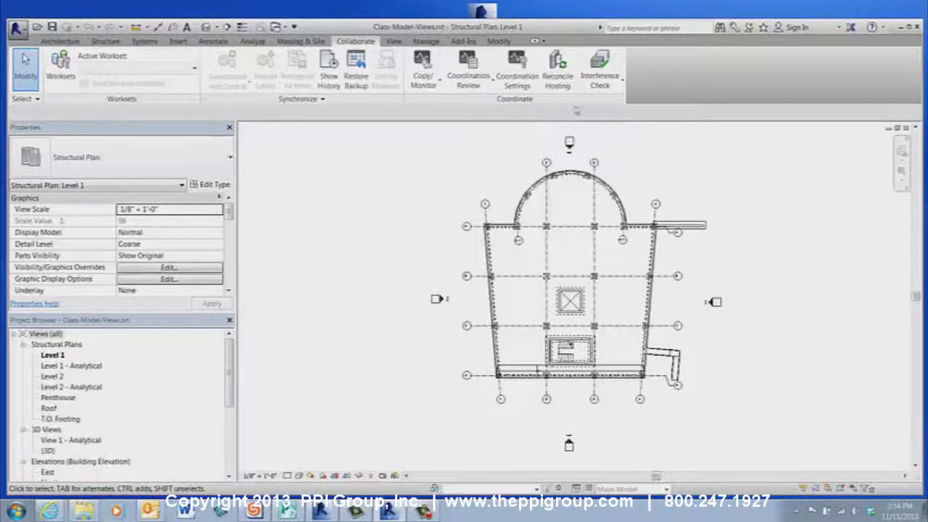
Open the workshared Syracuse-Suites.rvt project from the Desktop without detaching it from central, and dismiss the worksharing notice.
{"action": "left_click", "coordinate": [16, 29]}
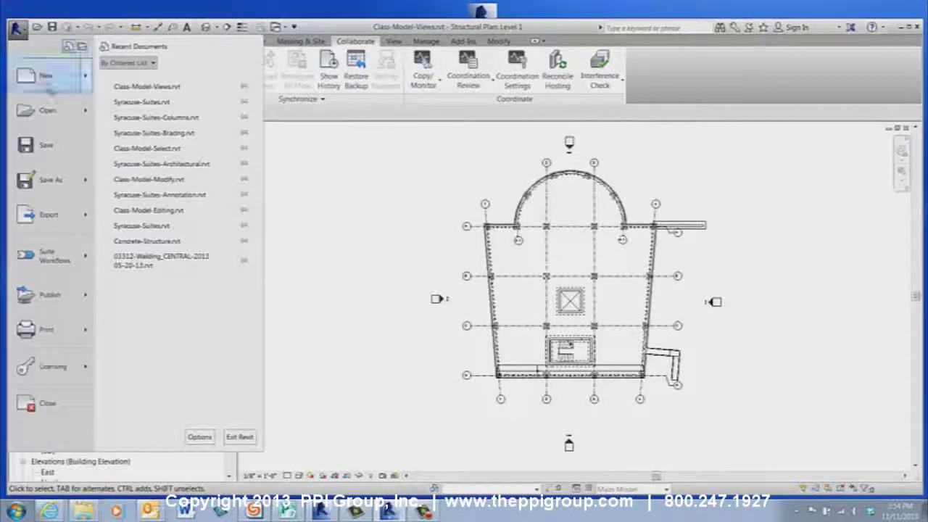
{"action": "mouse_move", "coordinate": [82, 112]}
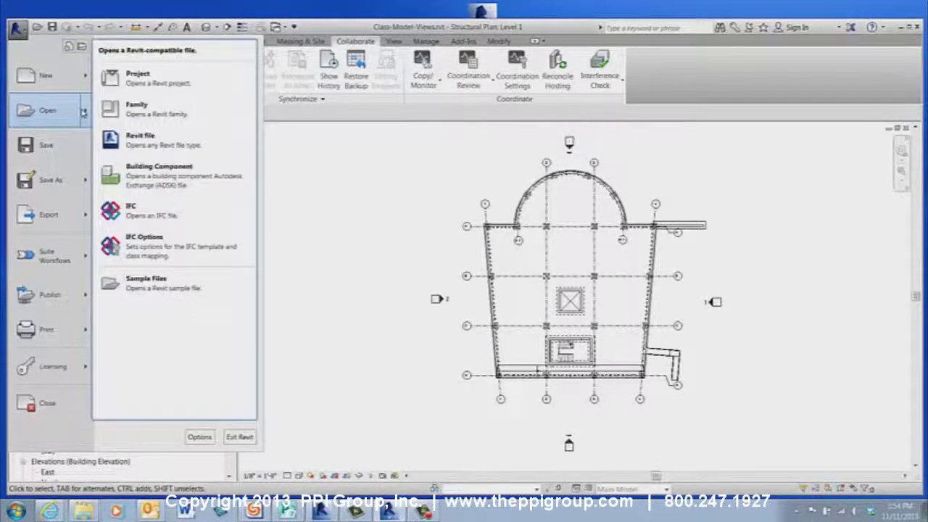
{"action": "left_click", "coordinate": [161, 85]}
{"action": "left_click", "coordinate": [271, 324]}
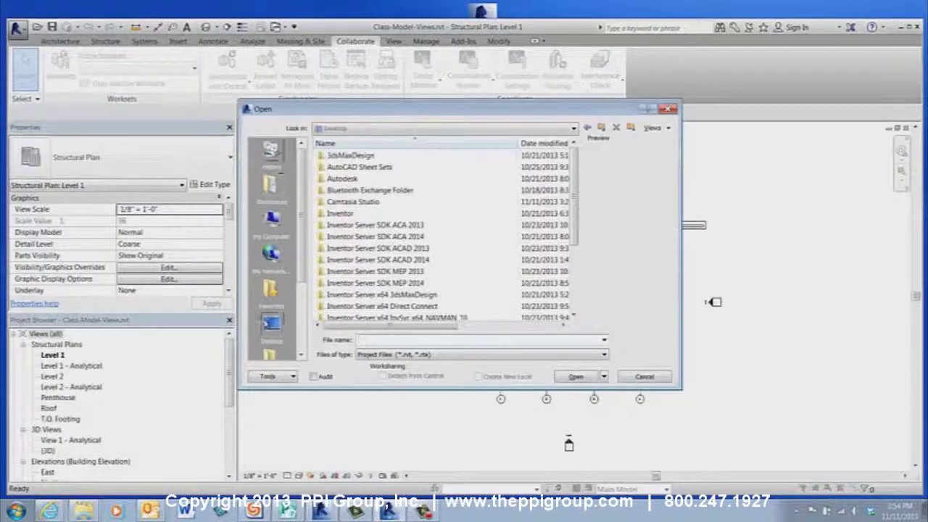
{"action": "left_click", "coordinate": [355, 225]}
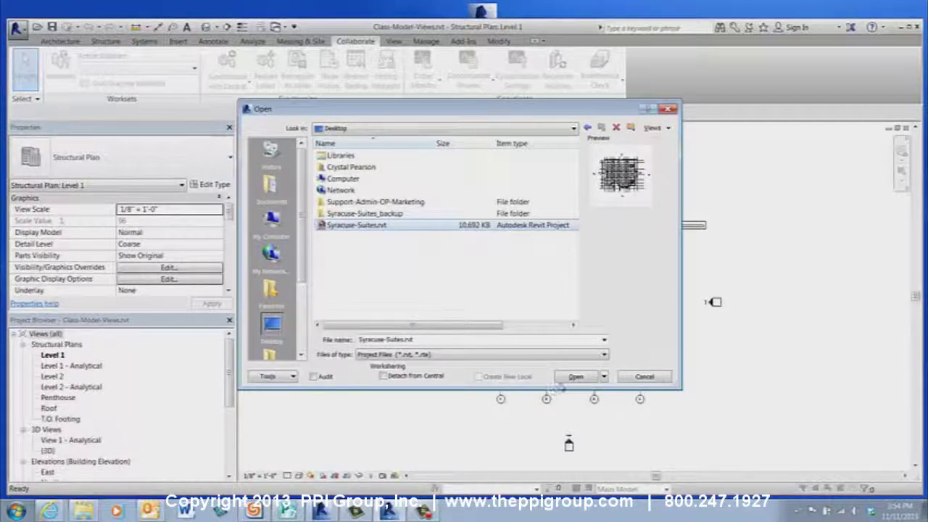
{"action": "left_click", "coordinate": [575, 378]}
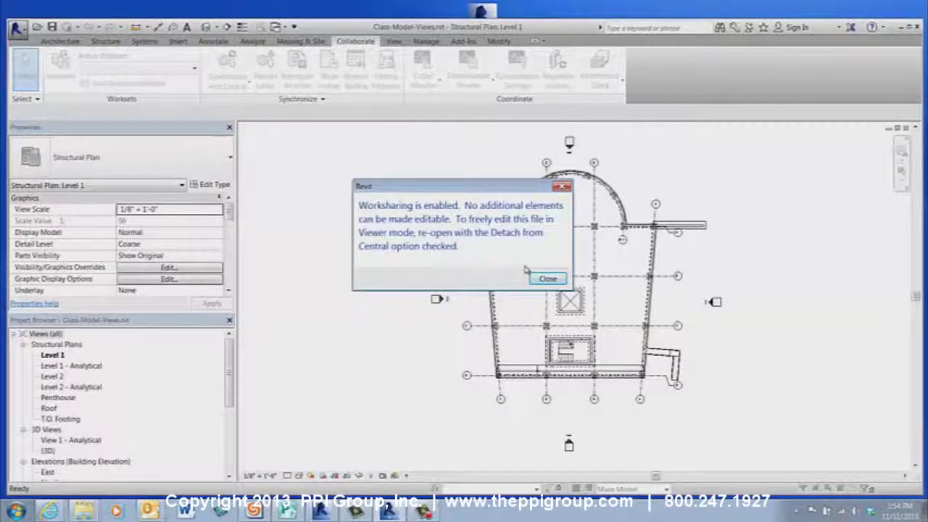
{"action": "left_click", "coordinate": [546, 280]}
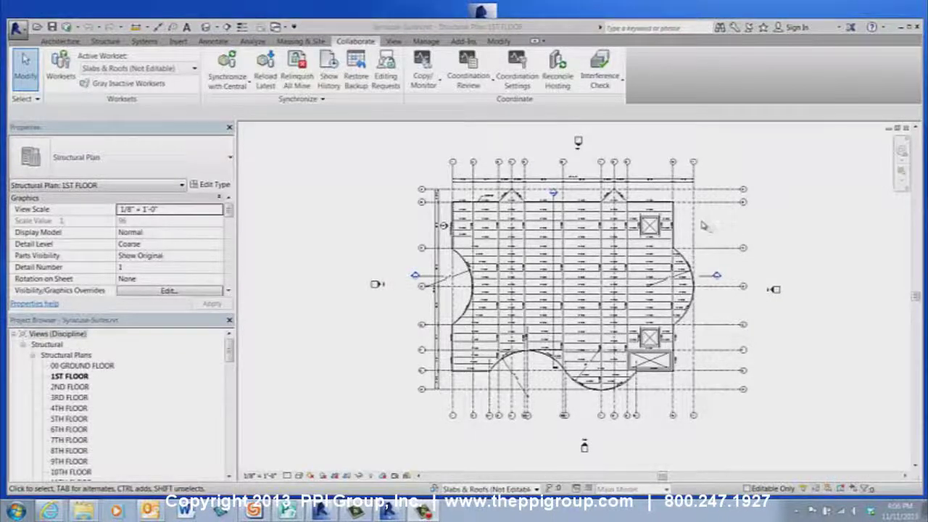
Try to reload the latest changes and synchronize the Syracuse-Suites project with central, dismissing the resulting notices.
{"action": "left_click", "coordinate": [270, 71]}
{"action": "left_click", "coordinate": [227, 63]}
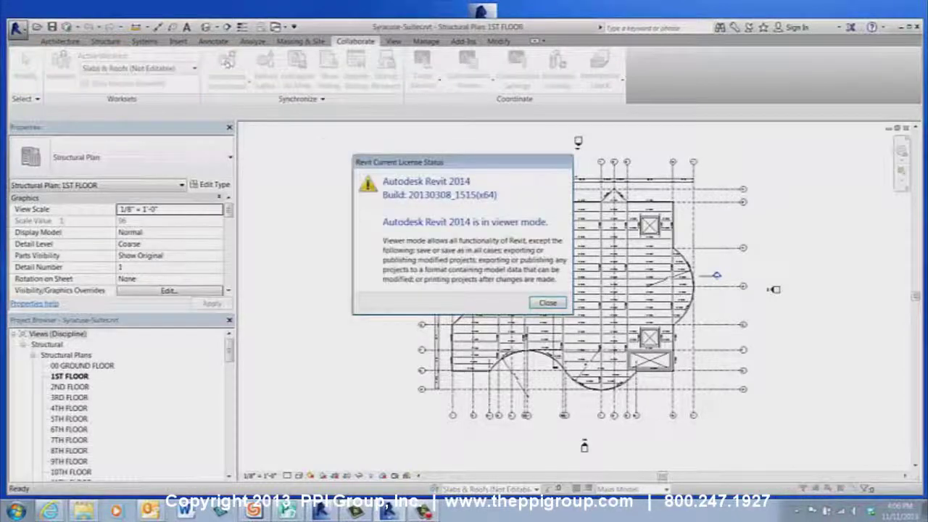
{"action": "left_click", "coordinate": [548, 303]}
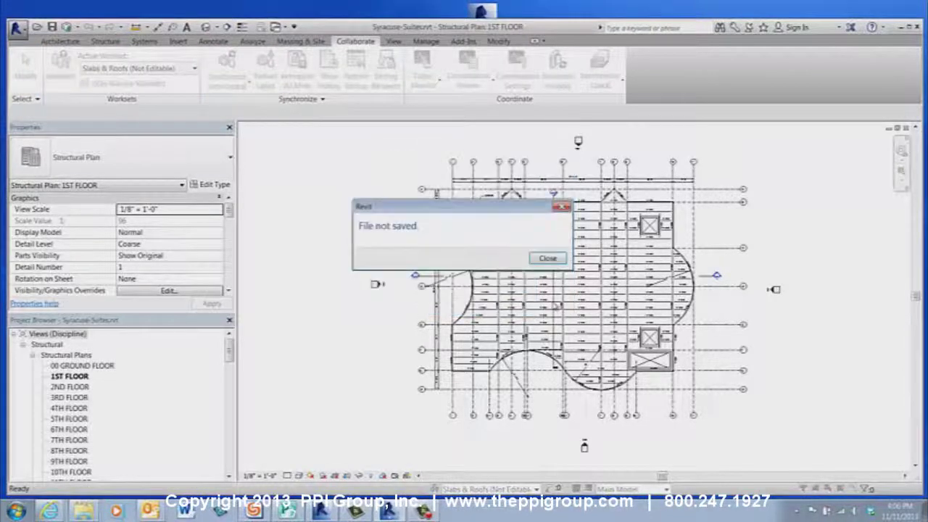
{"action": "left_click", "coordinate": [549, 260]}
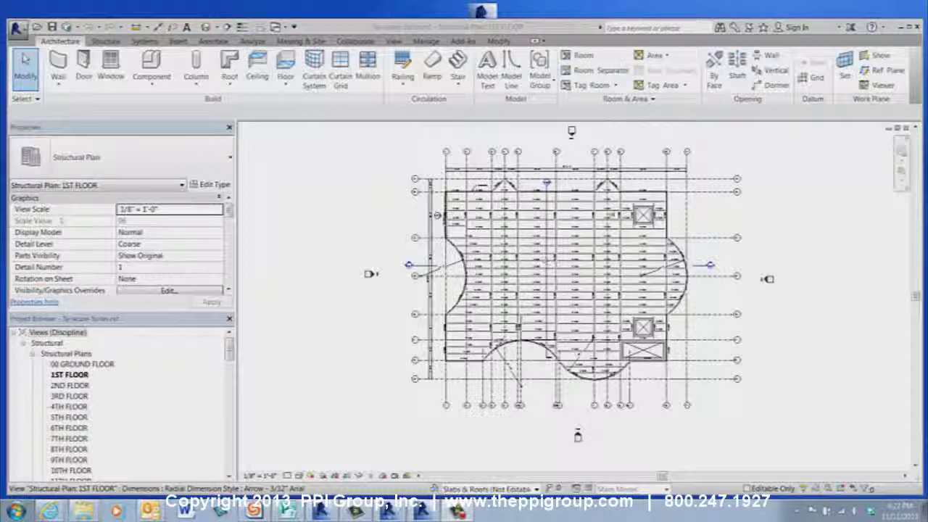
Check the product license information in the About Autodesk Revit 2014 details, including the license type, and close both windows.
{"action": "left_click", "coordinate": [881, 27]}
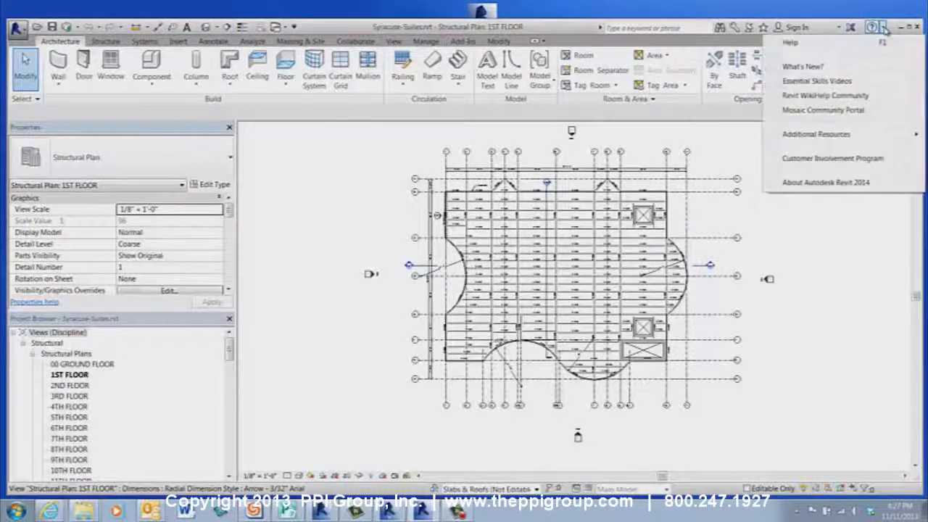
{"action": "left_click", "coordinate": [826, 183]}
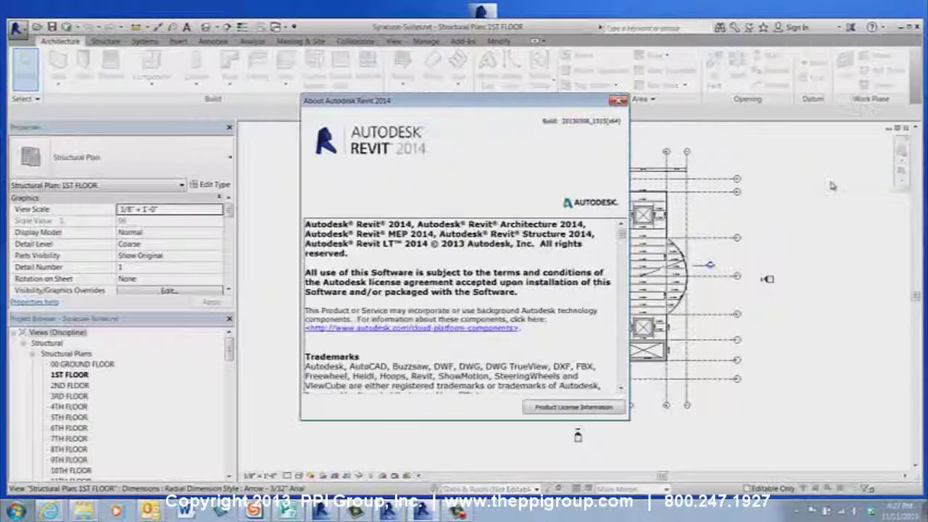
{"action": "left_click", "coordinate": [585, 409]}
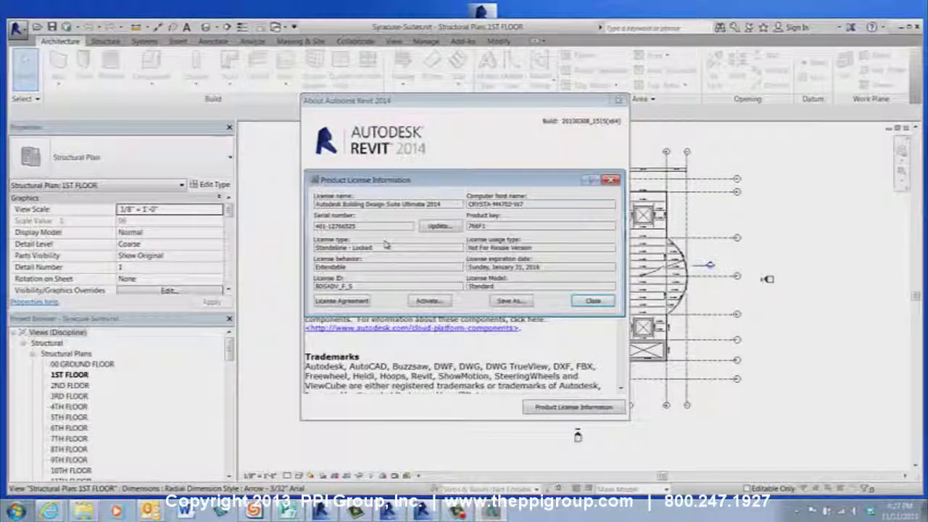
{"action": "left_click", "coordinate": [593, 301]}
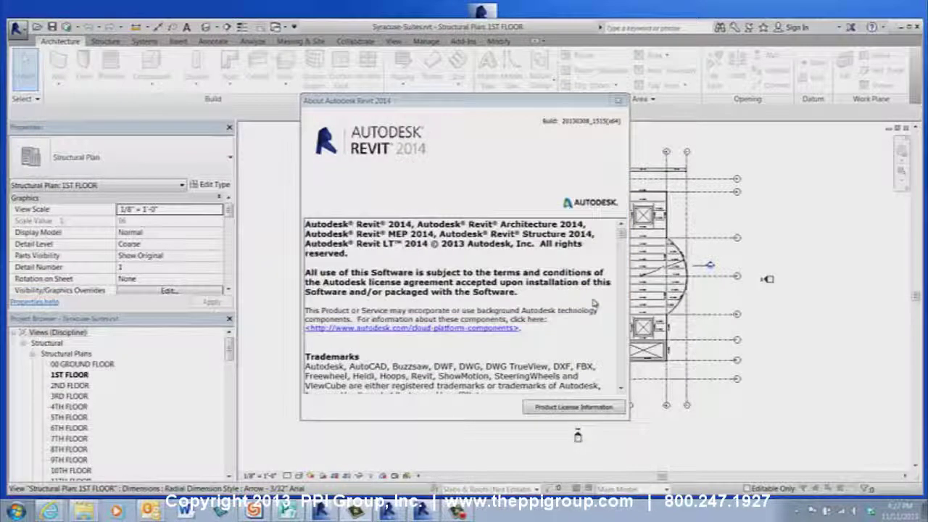
{"action": "left_click", "coordinate": [618, 100]}
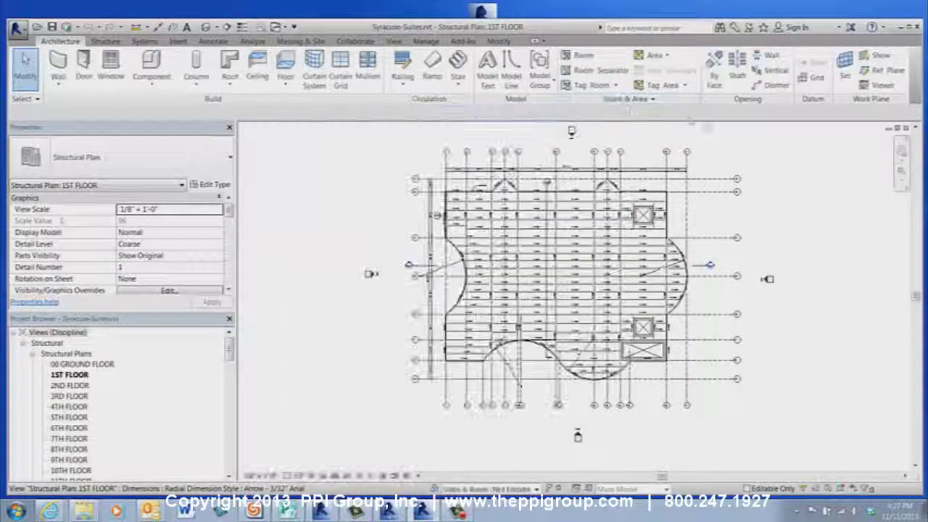